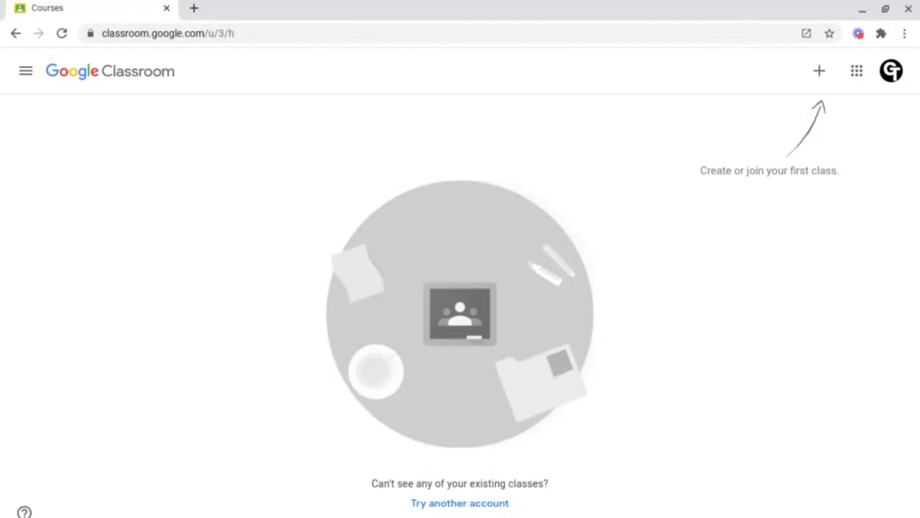
- Create a class named 'Google Tutorials' with subject 'ICT'
{"action": "left_click", "coordinate": [819, 72]}
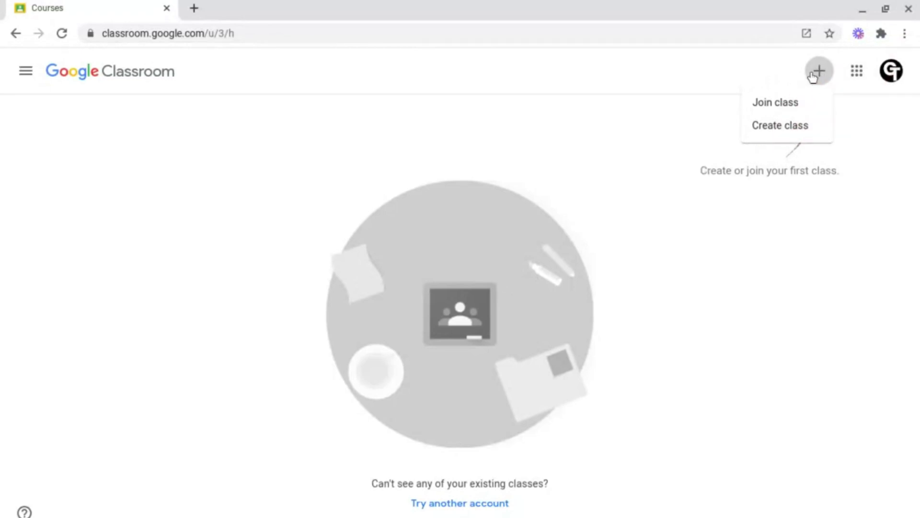
{"action": "left_click", "coordinate": [781, 126]}
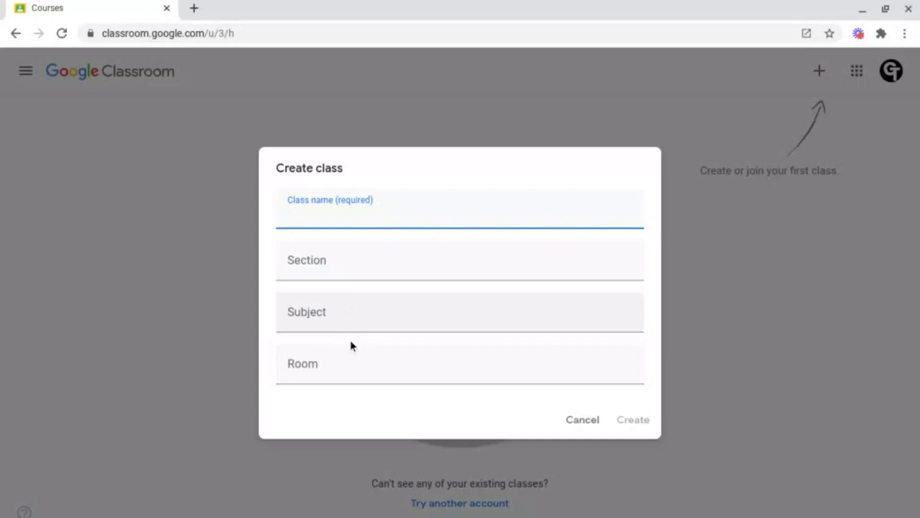
{"action": "type", "text": "Google Tutorials"}
{"action": "left_click", "coordinate": [335, 315]}
{"action": "type", "text": "ICT"}
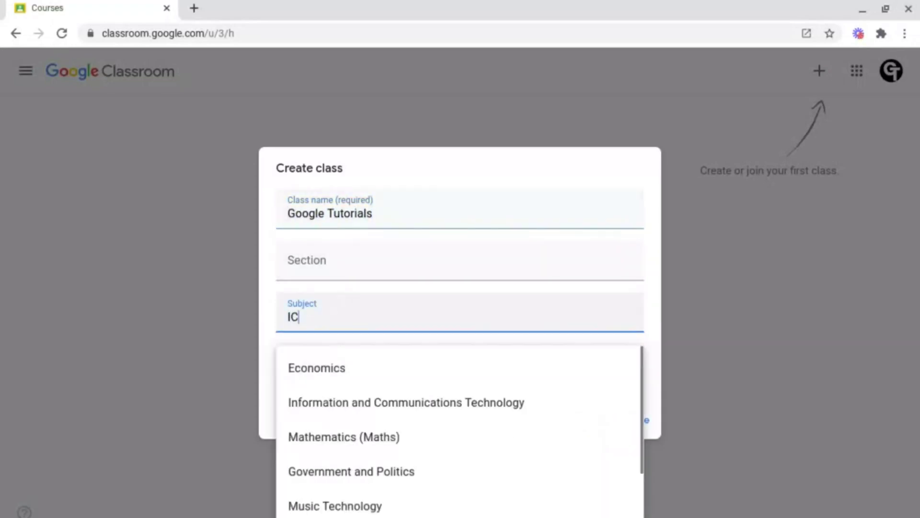
{"action": "left_click", "coordinate": [616, 434]}
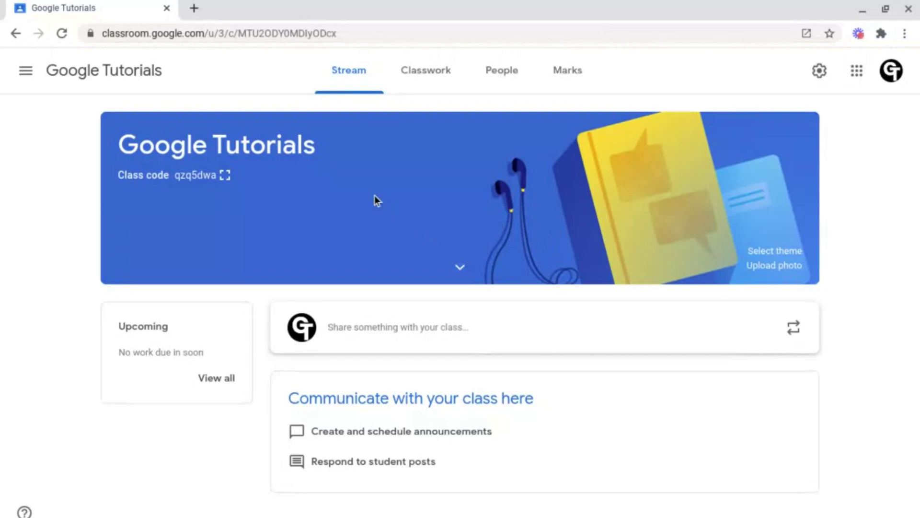
- Show the class code enlarged, close it, and go to the People page
{"action": "left_click", "coordinate": [228, 178]}
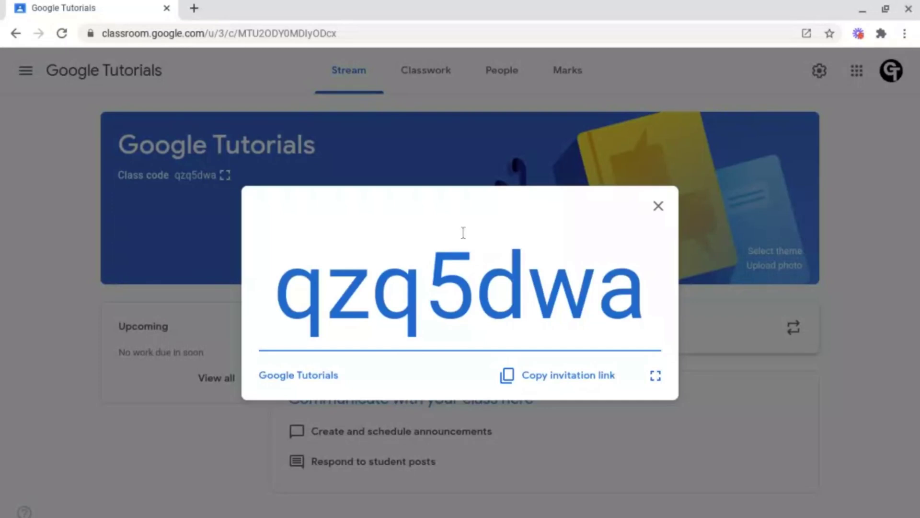
{"action": "left_click", "coordinate": [503, 72]}
{"action": "left_click", "coordinate": [504, 73]}
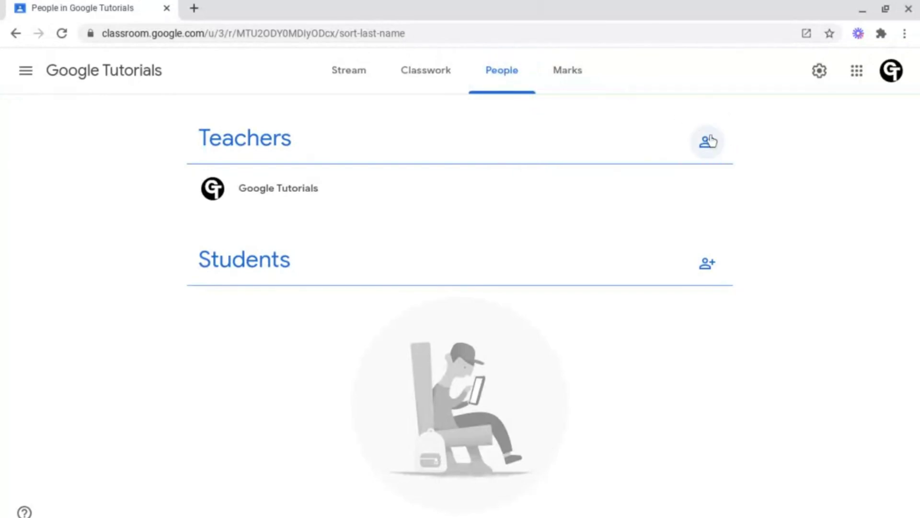
- Invite a student to the class by pasting their e-mail address
{"action": "left_click", "coordinate": [705, 265]}
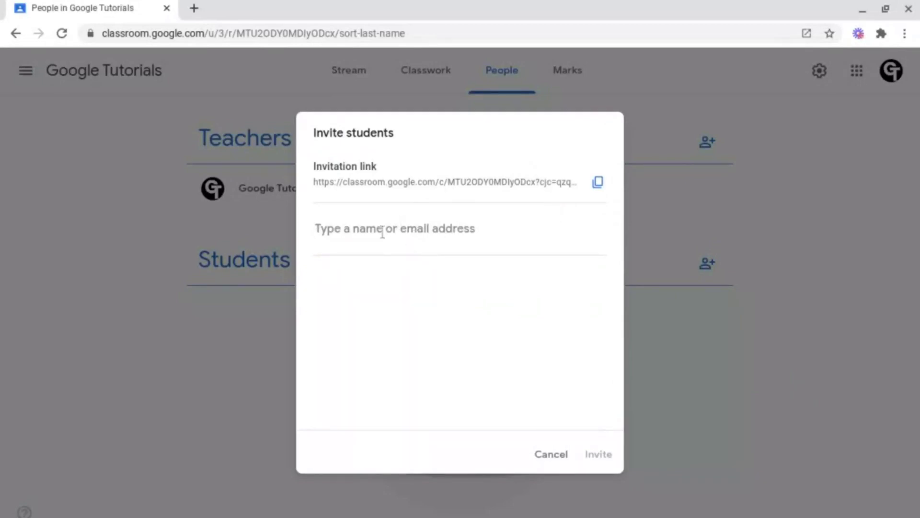
{"action": "key", "text": "ctrl+v"}
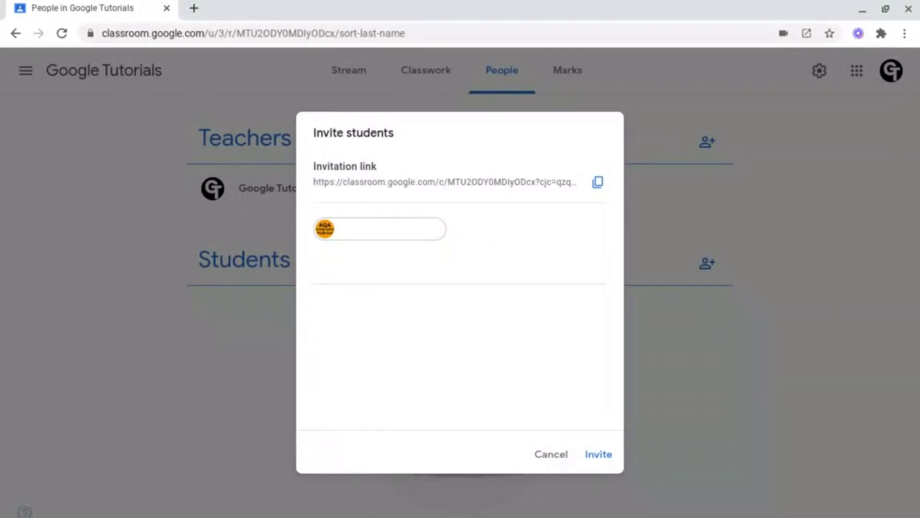
{"action": "left_click", "coordinate": [601, 455]}
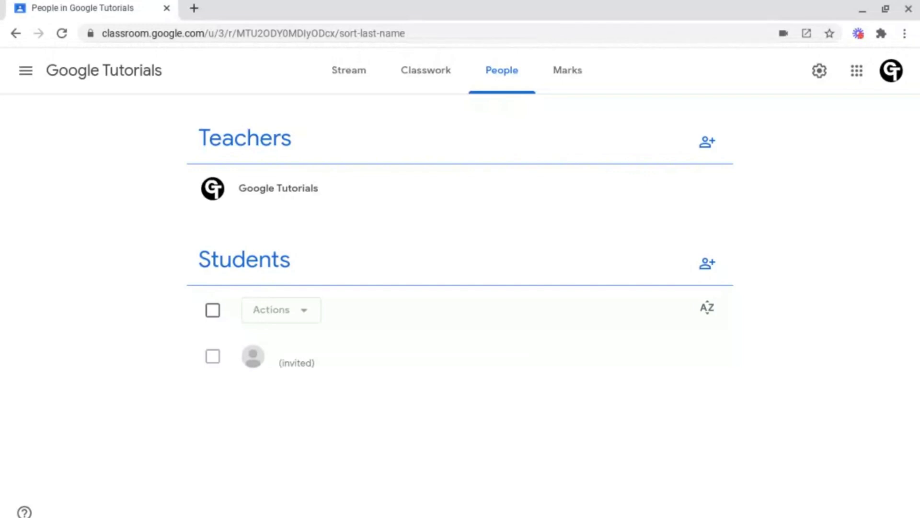
- Open a blank Assignment form from the Classwork page's Create menu
{"action": "left_click", "coordinate": [437, 61]}
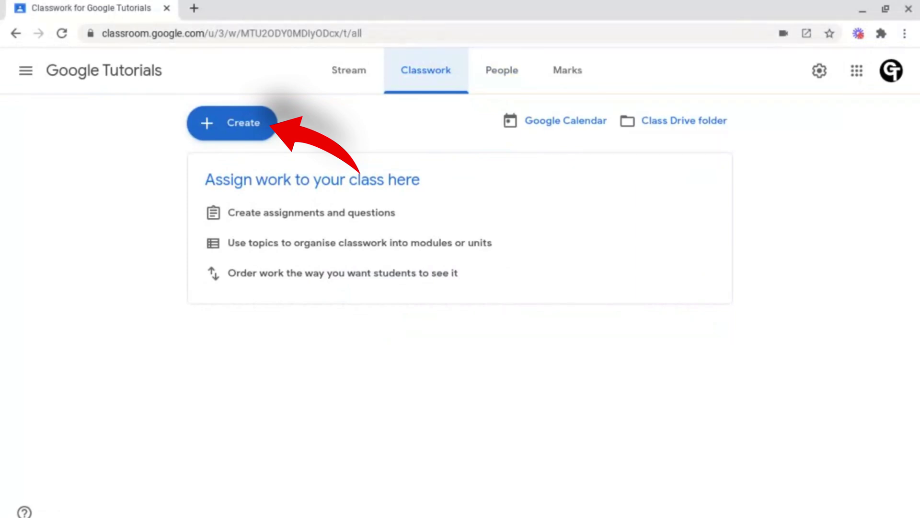
{"action": "left_click", "coordinate": [242, 129]}
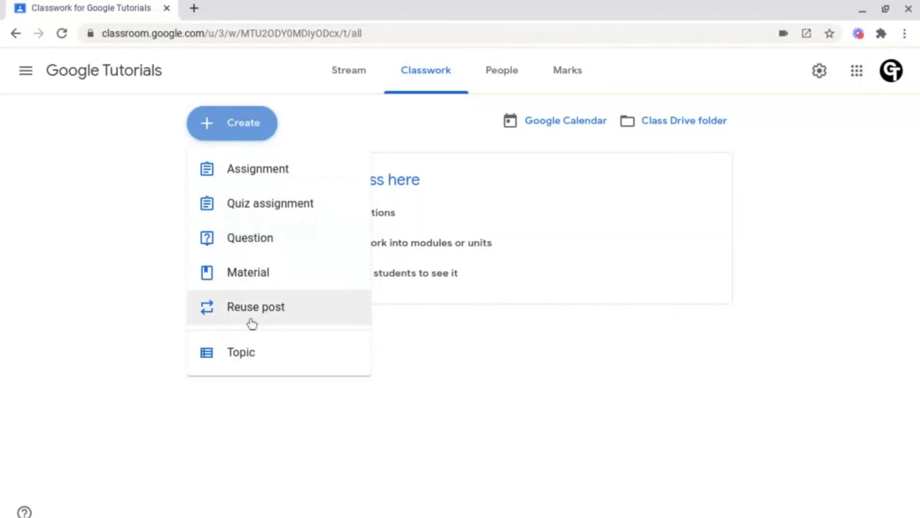
{"action": "left_click", "coordinate": [271, 178]}
- Title the assignment 'Your Homework for this week'
{"action": "left_click", "coordinate": [369, 120]}
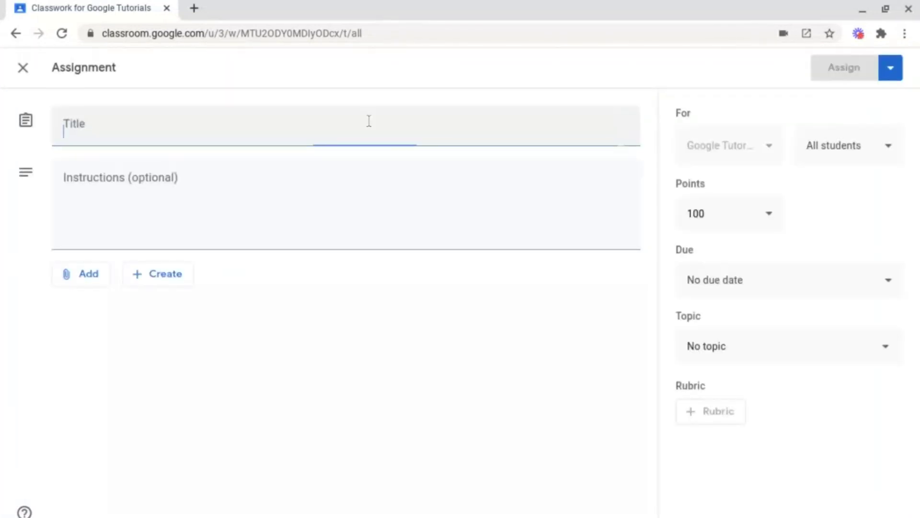
{"action": "type", "text": "Your Homework for this week"}
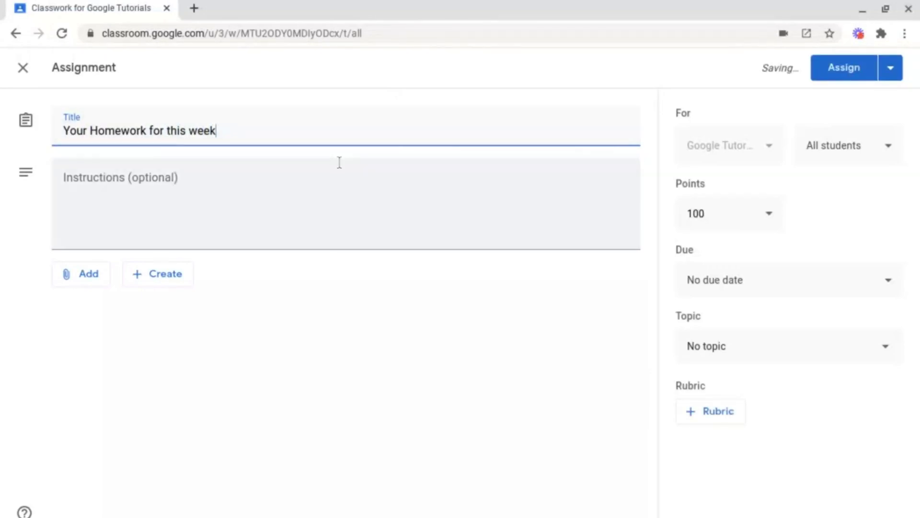
{"action": "left_click", "coordinate": [338, 161]}
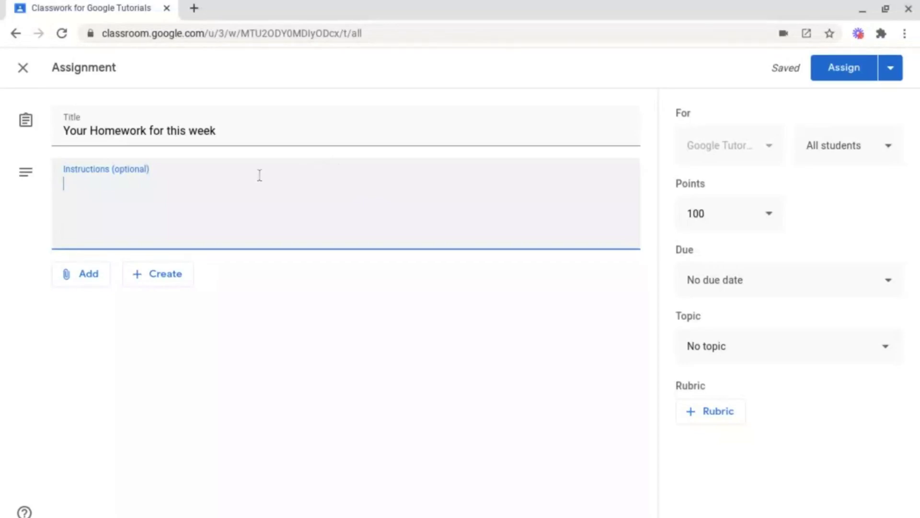
- Attach the Brochure Doc from Google Drive's Recent files
{"action": "left_click", "coordinate": [92, 275]}
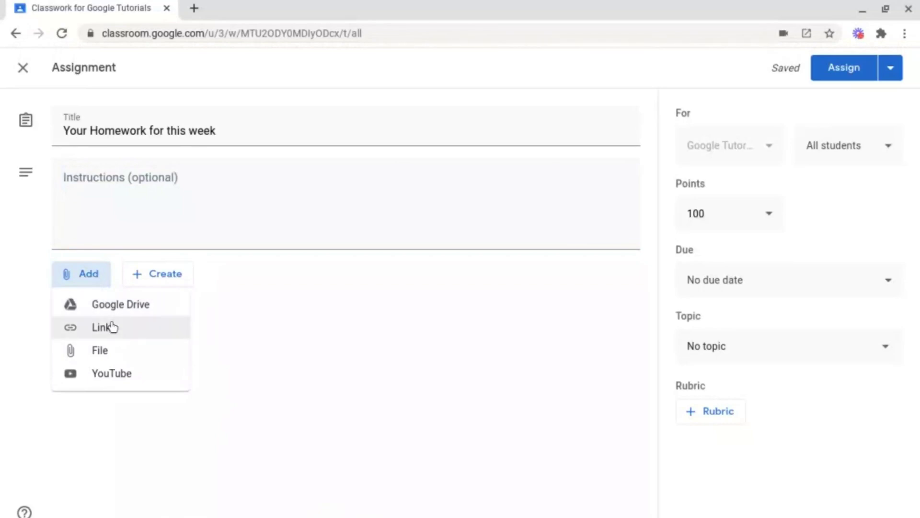
{"action": "left_click", "coordinate": [162, 283]}
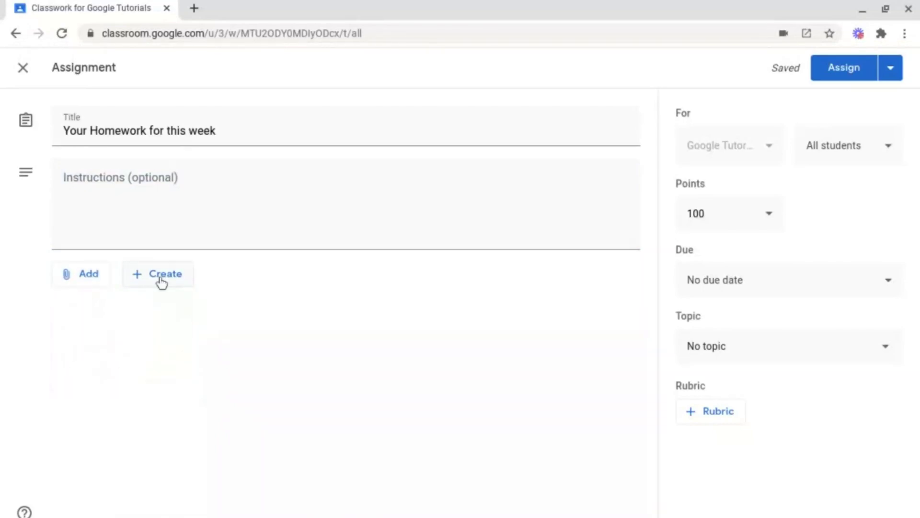
{"action": "left_click", "coordinate": [162, 282]}
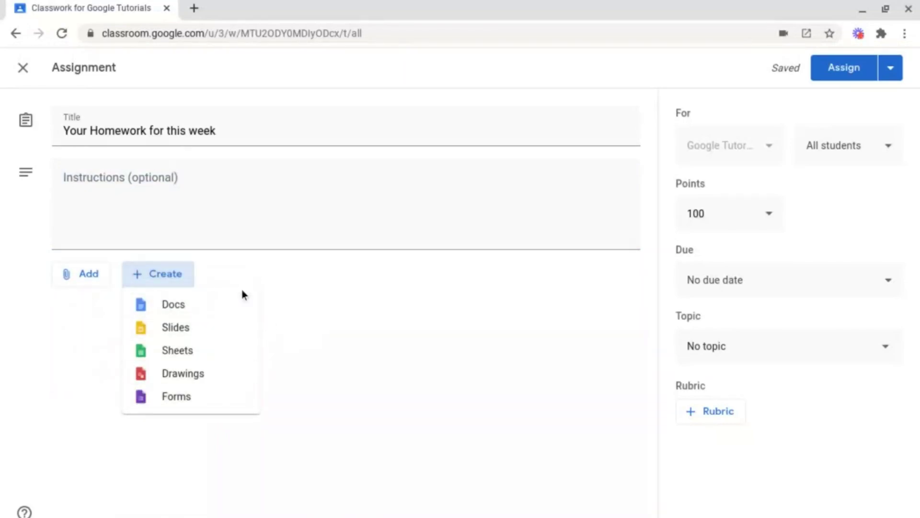
{"action": "left_click", "coordinate": [63, 272]}
{"action": "left_click", "coordinate": [90, 349]}
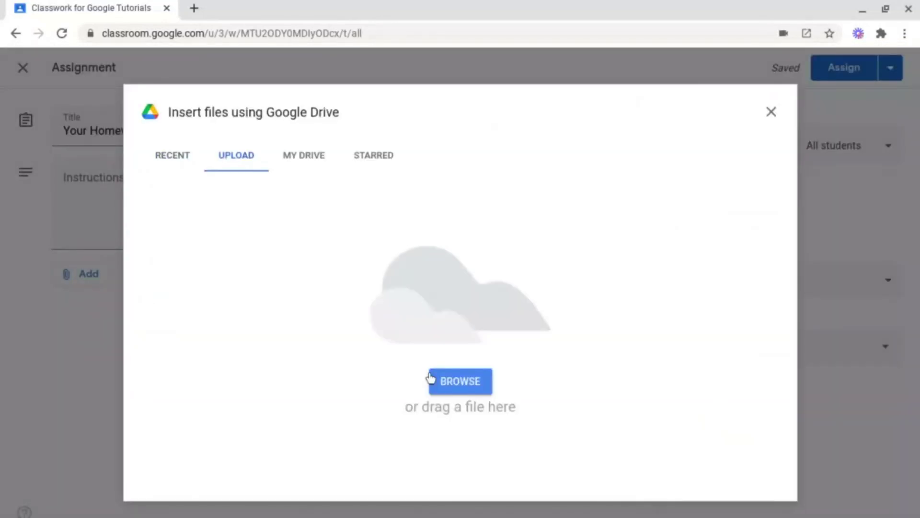
{"action": "left_click", "coordinate": [172, 167]}
{"action": "left_click", "coordinate": [203, 297]}
{"action": "left_click", "coordinate": [755, 479]}
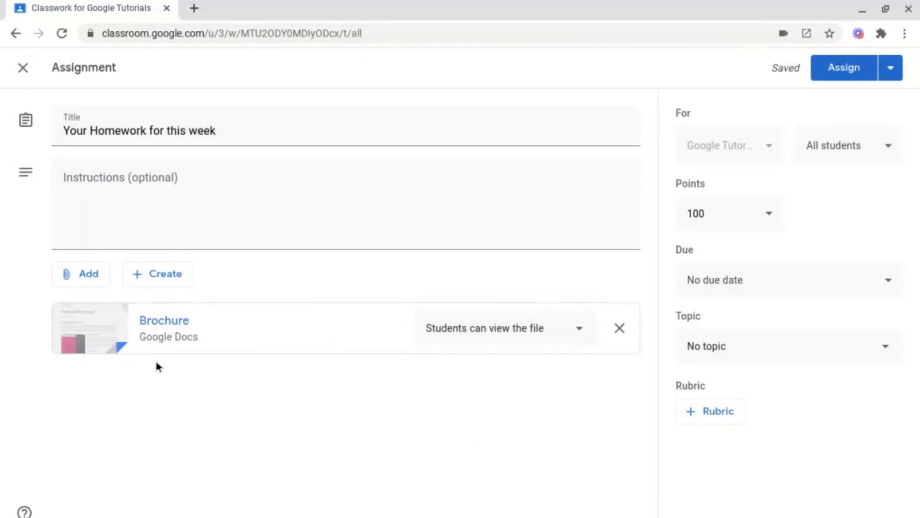
- Make a copy of Brochure for each student, set the due date to 28 Oct, and assign it
{"action": "left_click", "coordinate": [442, 338]}
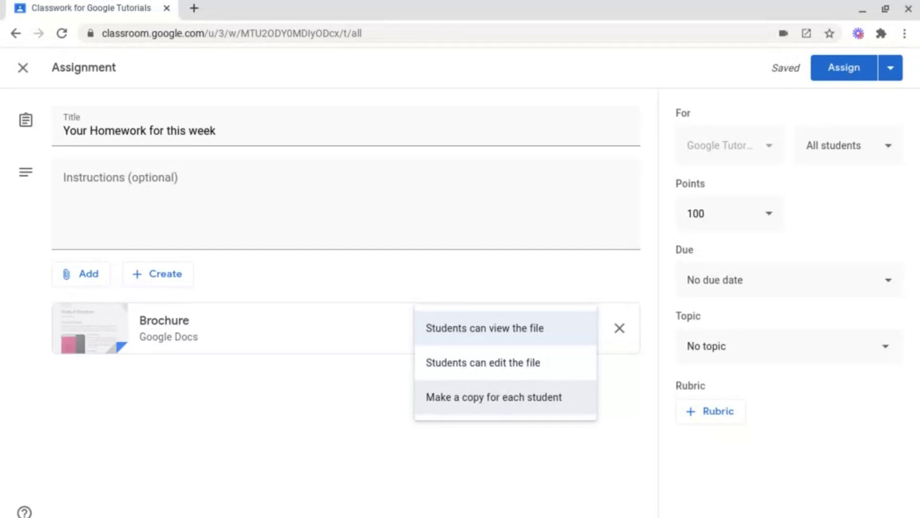
{"action": "left_click", "coordinate": [498, 397]}
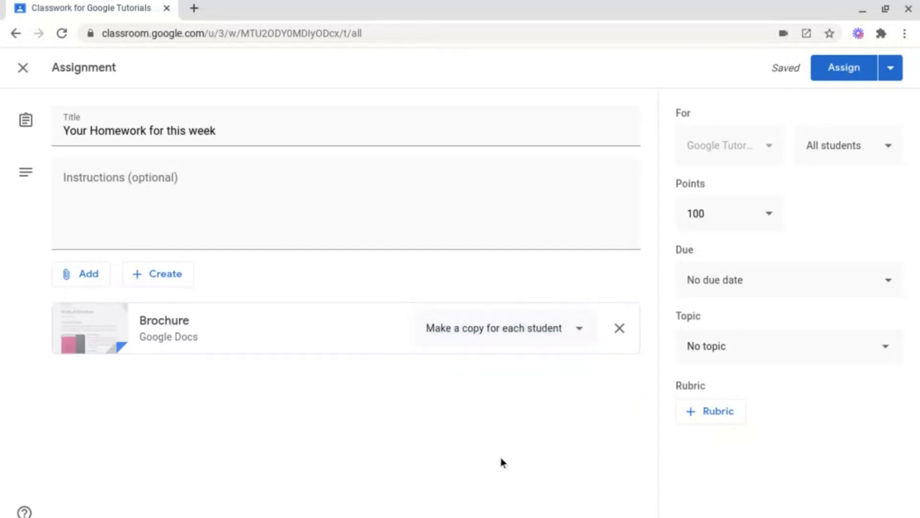
{"action": "left_click", "coordinate": [746, 282]}
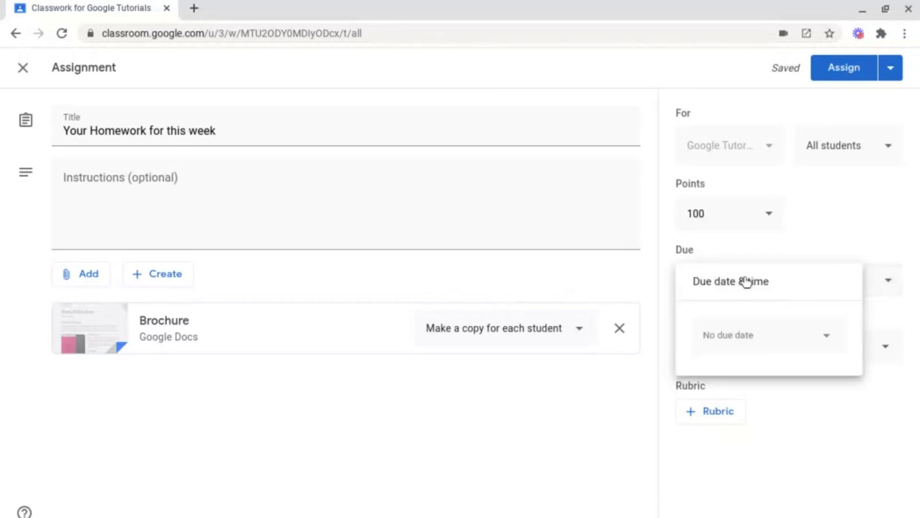
{"action": "left_click", "coordinate": [742, 335]}
{"action": "left_click", "coordinate": [754, 491]}
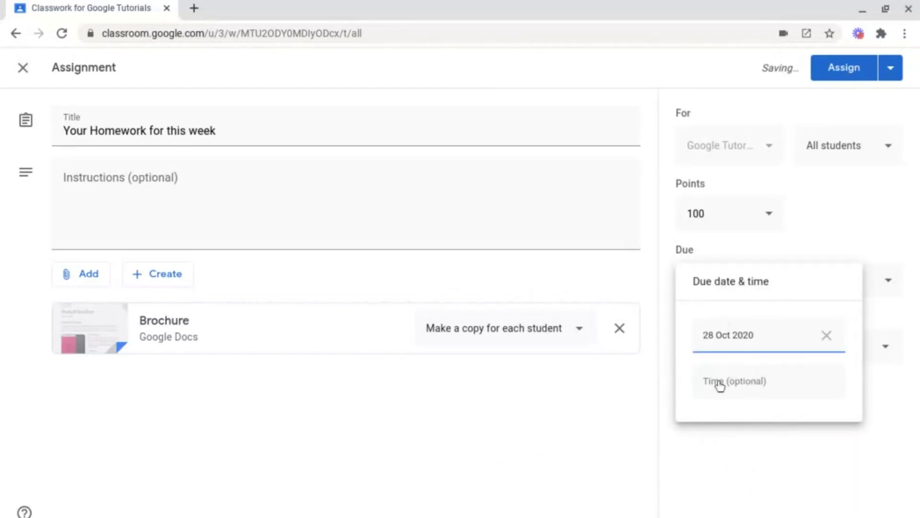
{"action": "left_click", "coordinate": [751, 450]}
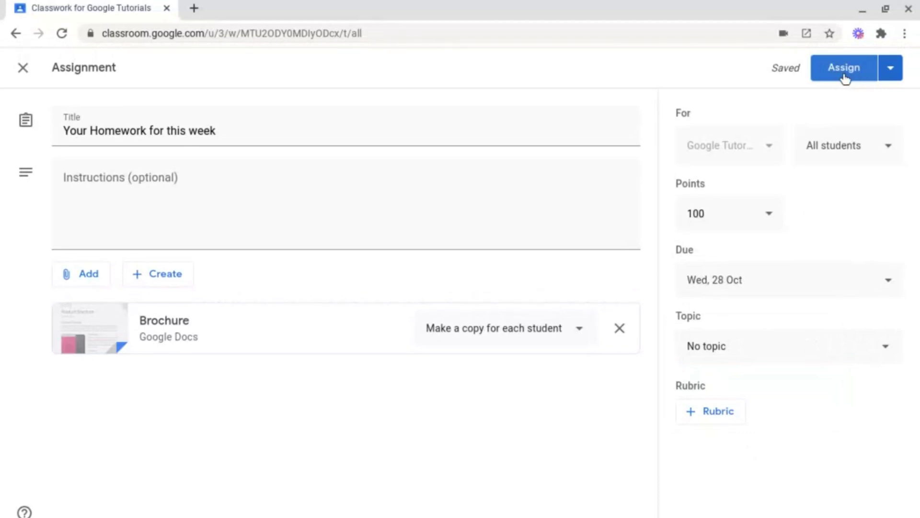
{"action": "left_click", "coordinate": [891, 71]}
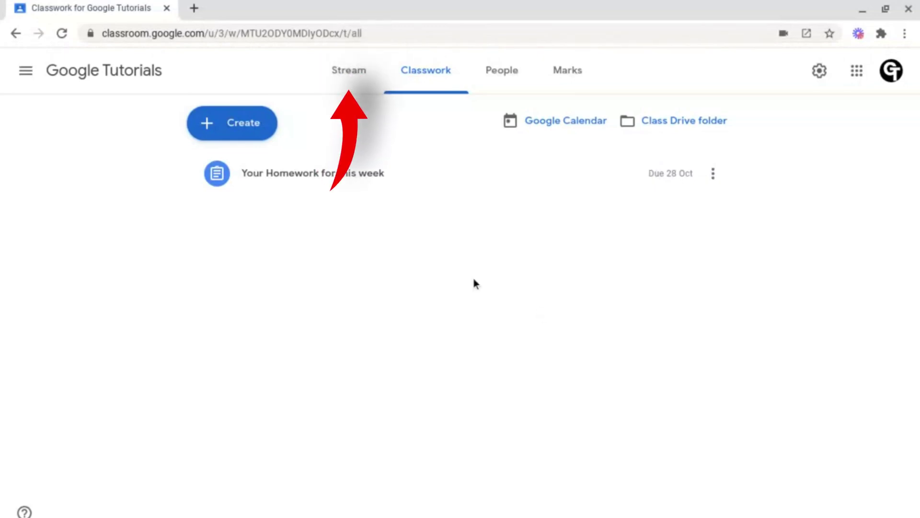
- Post 'Test Comment' to the class stream with no attachments
{"action": "left_click", "coordinate": [351, 72]}
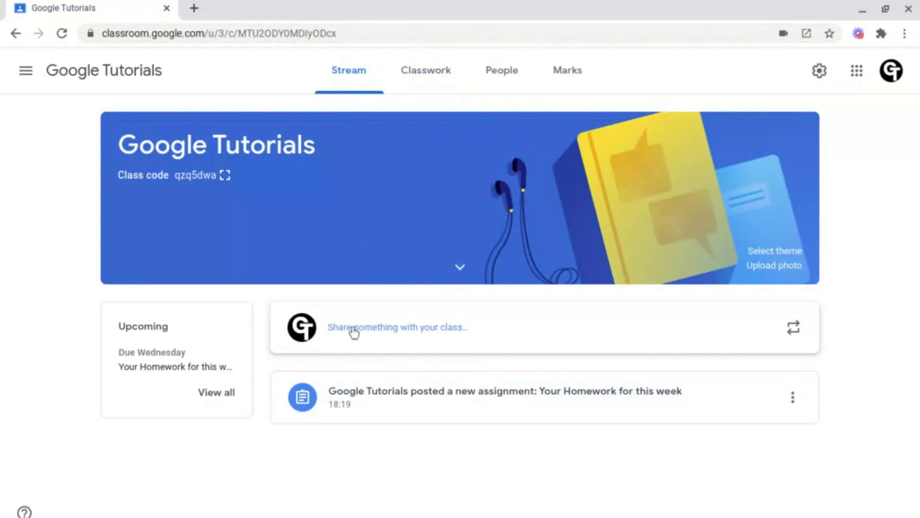
{"action": "left_click", "coordinate": [426, 326]}
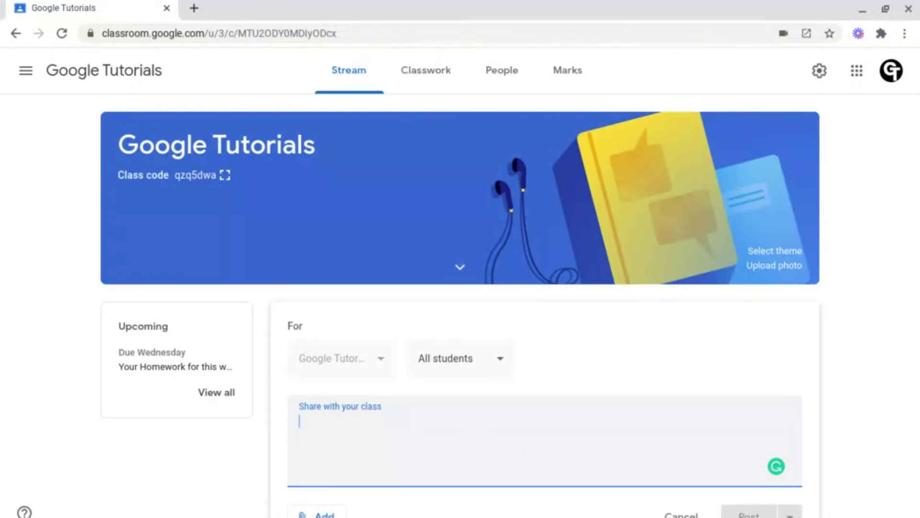
{"action": "scroll", "coordinate": [451, 409], "scroll_direction": "down", "scroll_amount": 1}
{"action": "type", "text": "Test Comment"}
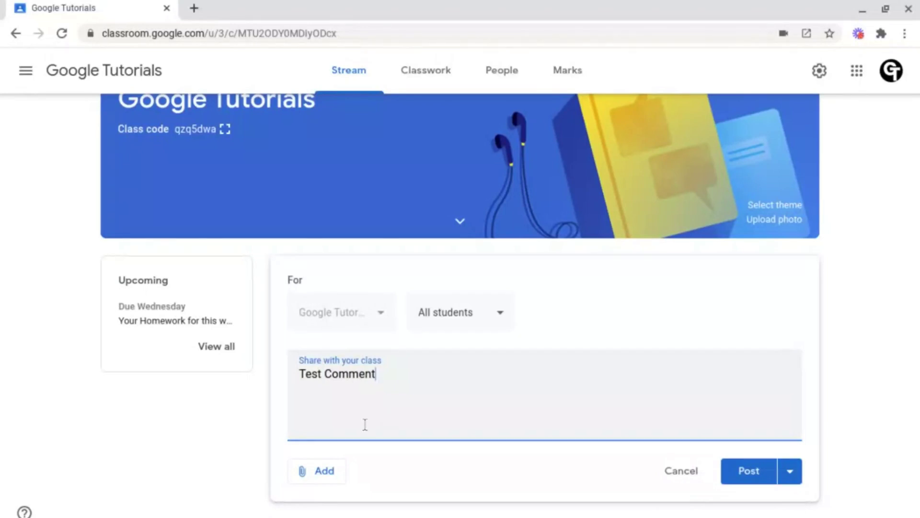
{"action": "left_click", "coordinate": [329, 467]}
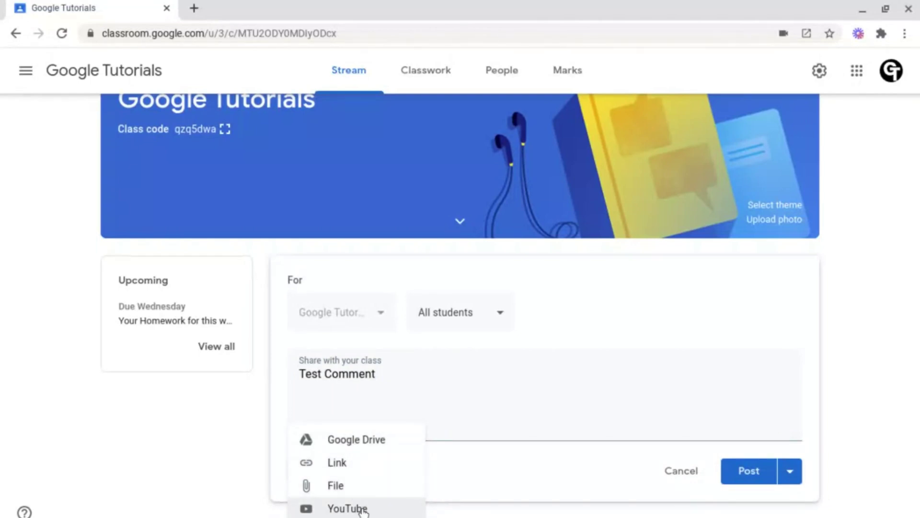
{"action": "left_click", "coordinate": [490, 415]}
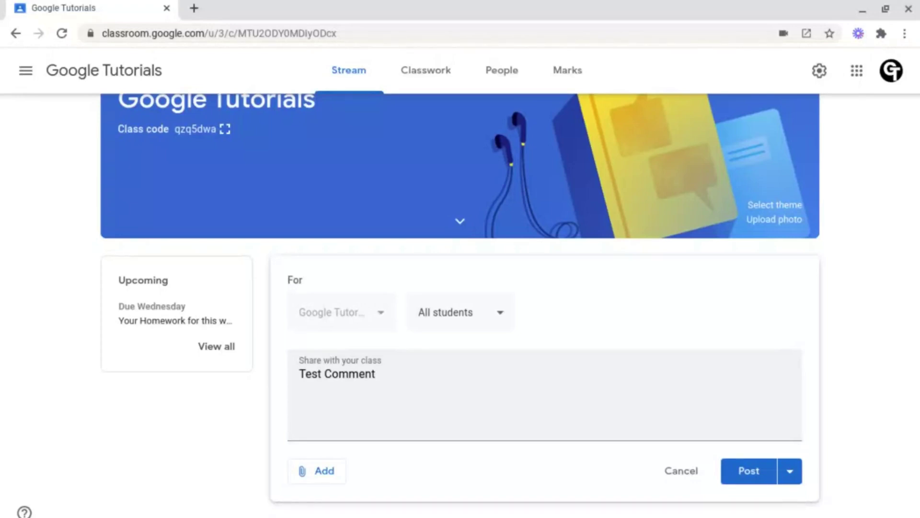
{"action": "left_click", "coordinate": [758, 470]}
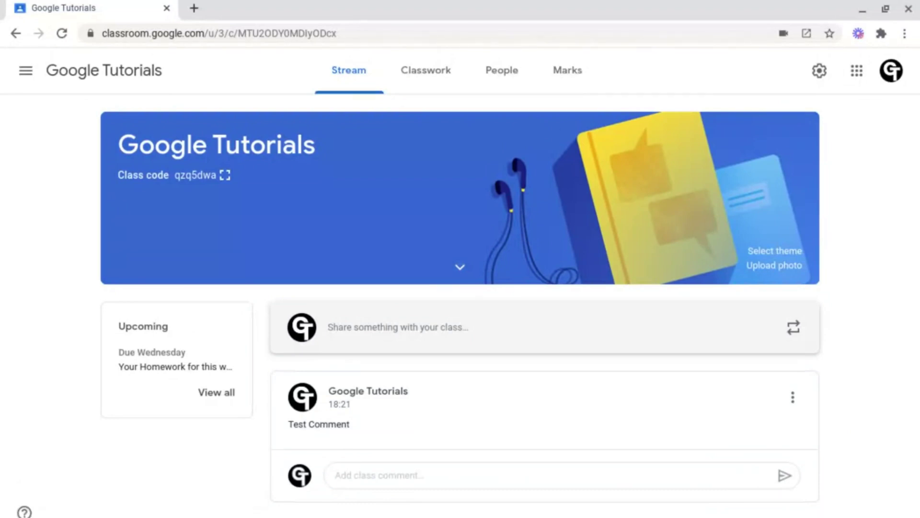
{"action": "scroll", "coordinate": [628, 499], "scroll_direction": "down", "scroll_amount": 1}
- Open the student's homework submission and privately reply 'Yes, I can help you.'
{"action": "left_click", "coordinate": [628, 498]}
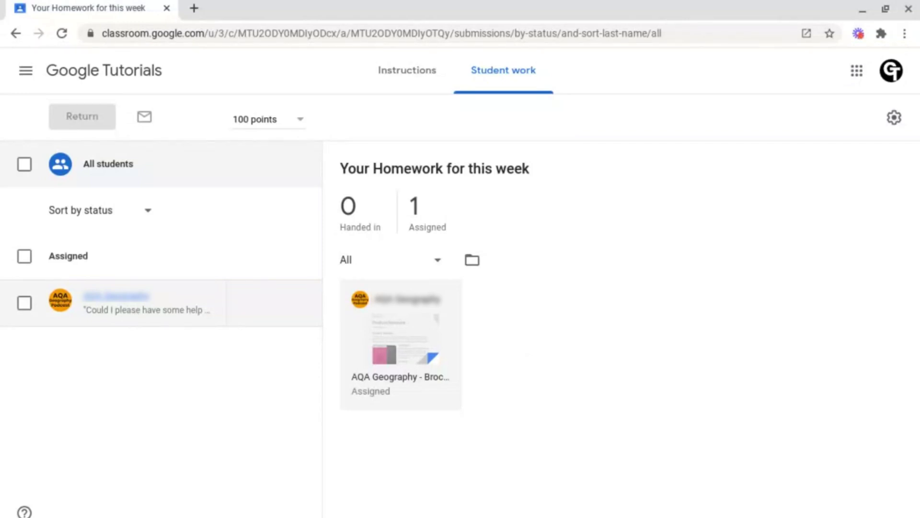
{"action": "left_click", "coordinate": [136, 314]}
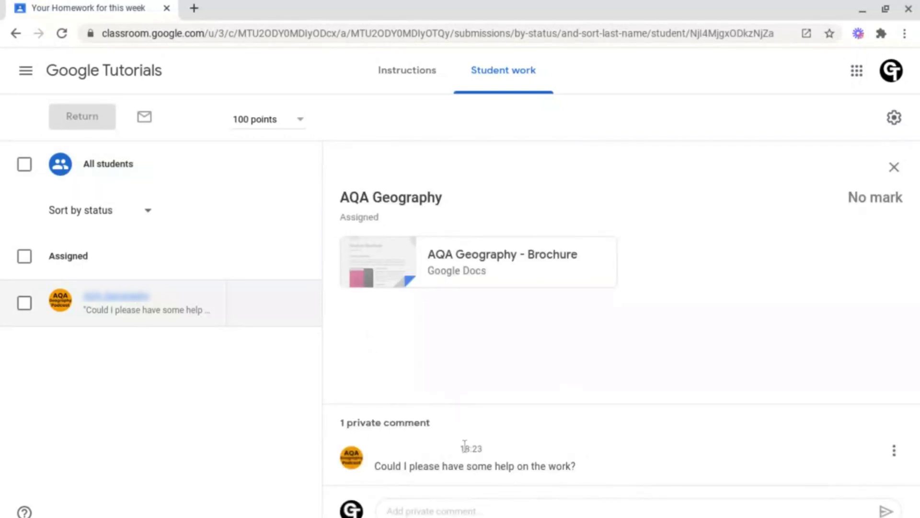
{"action": "left_click", "coordinate": [444, 512]}
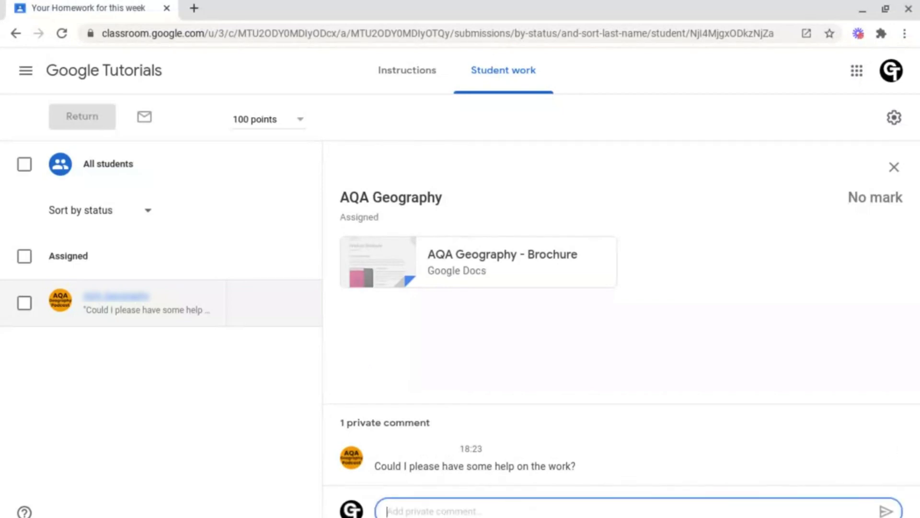
{"action": "type", "text": "Yes, I can help you."}
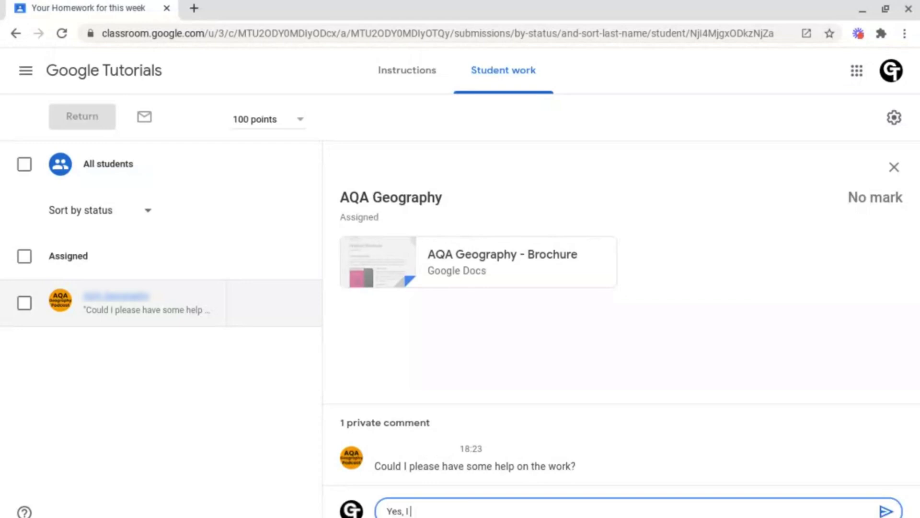